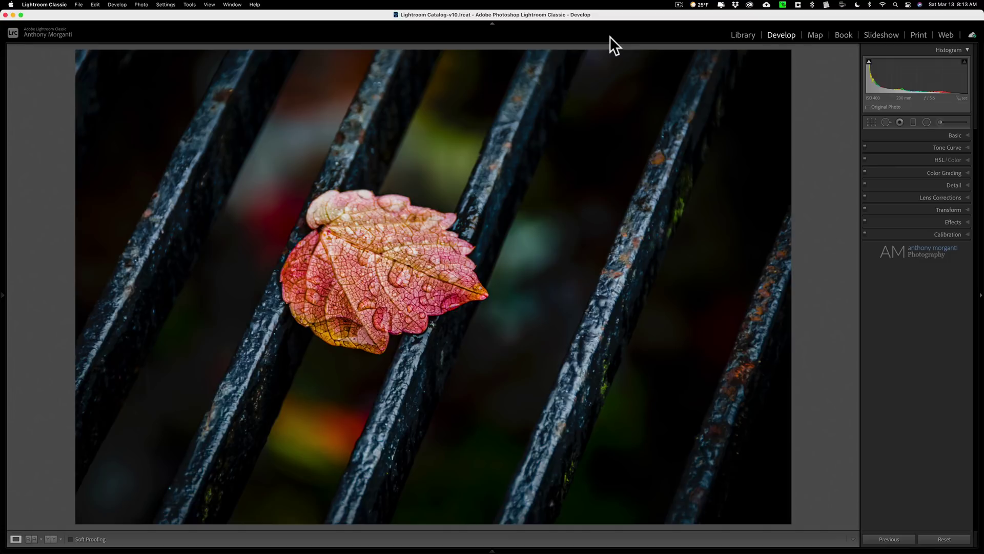
Add a new radial filter with its effects reset to zero and Saturation at −100.
click(952, 135)
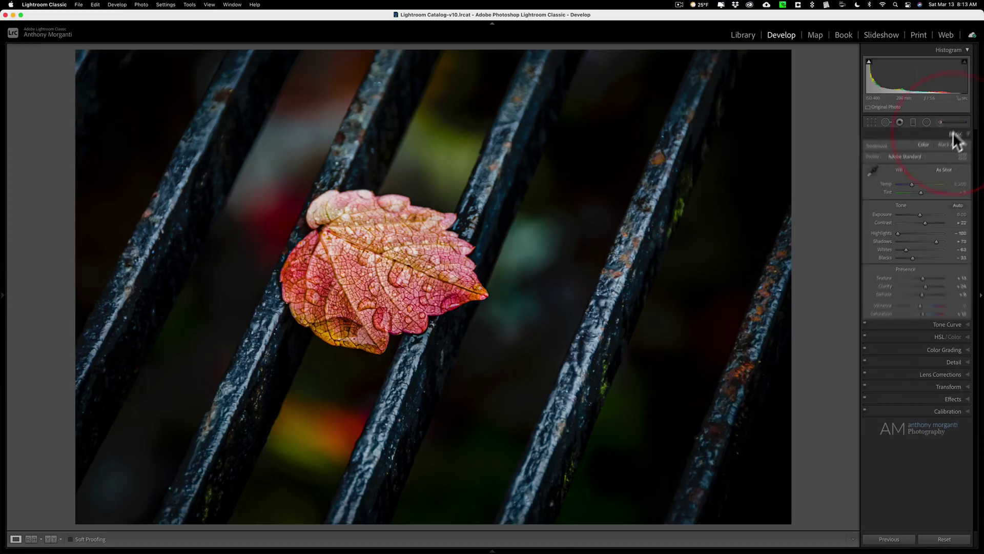
click(952, 134)
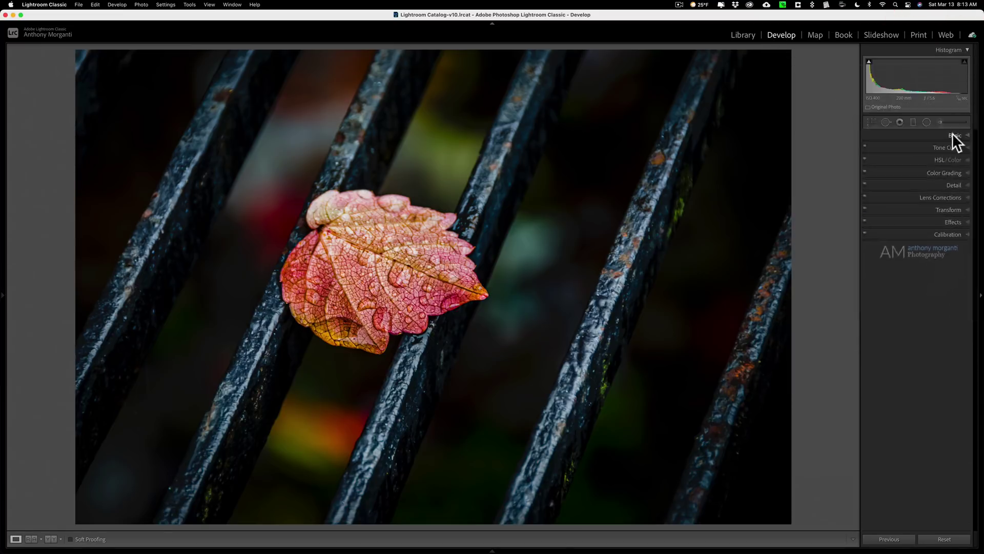
click(927, 122)
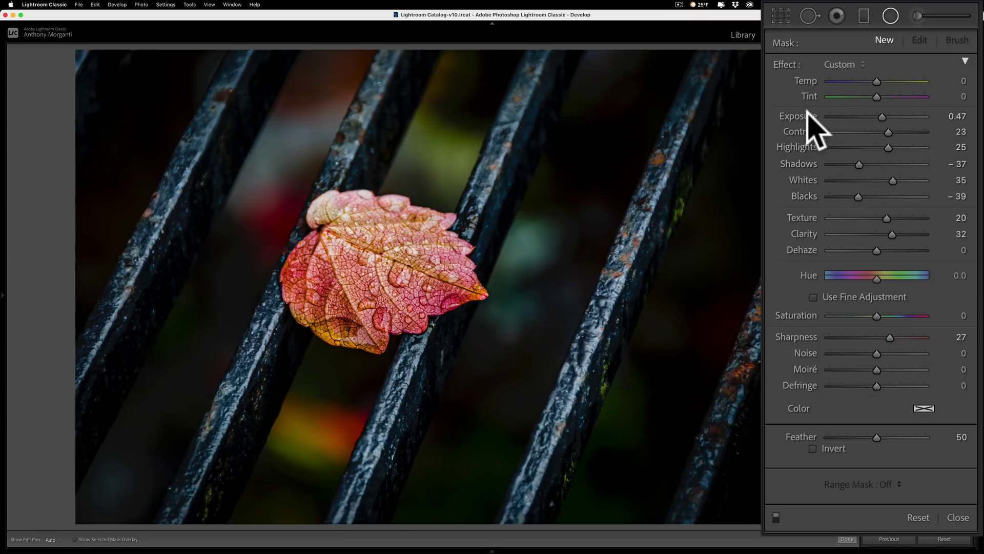
double_click(783, 62)
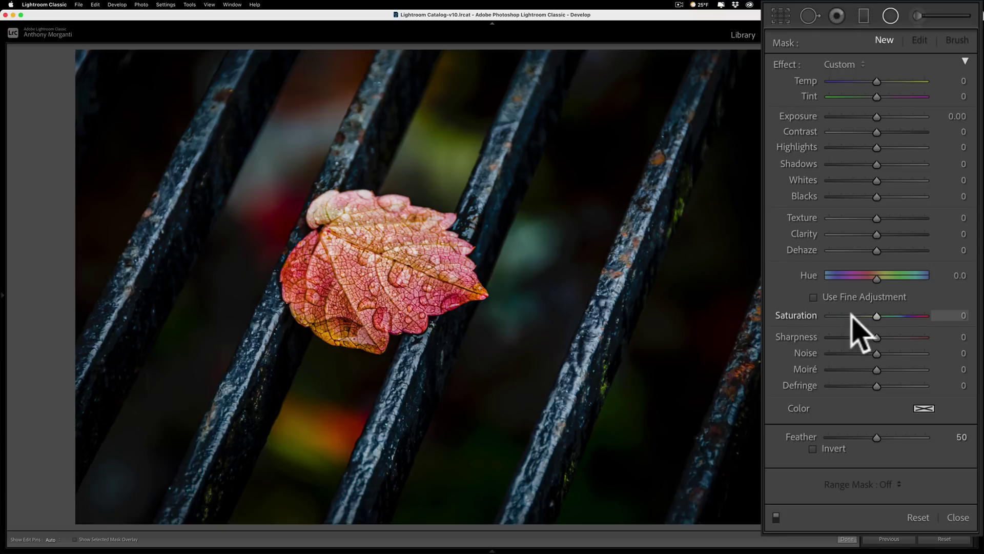
drag(876, 316, 779, 313)
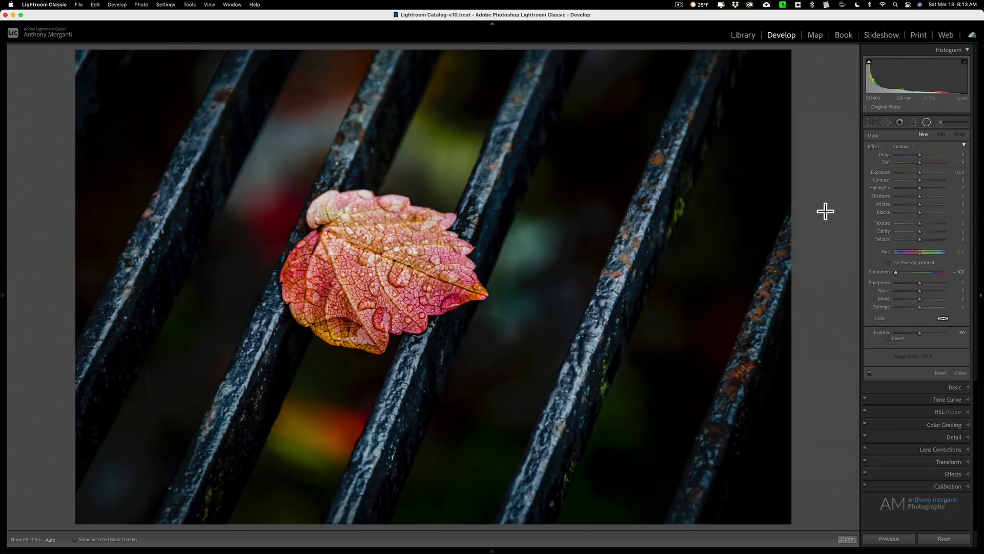
Extend the −100 saturation radial mask over the whole photo and check it with the mask overlay.
drag(826, 211, 830, 222)
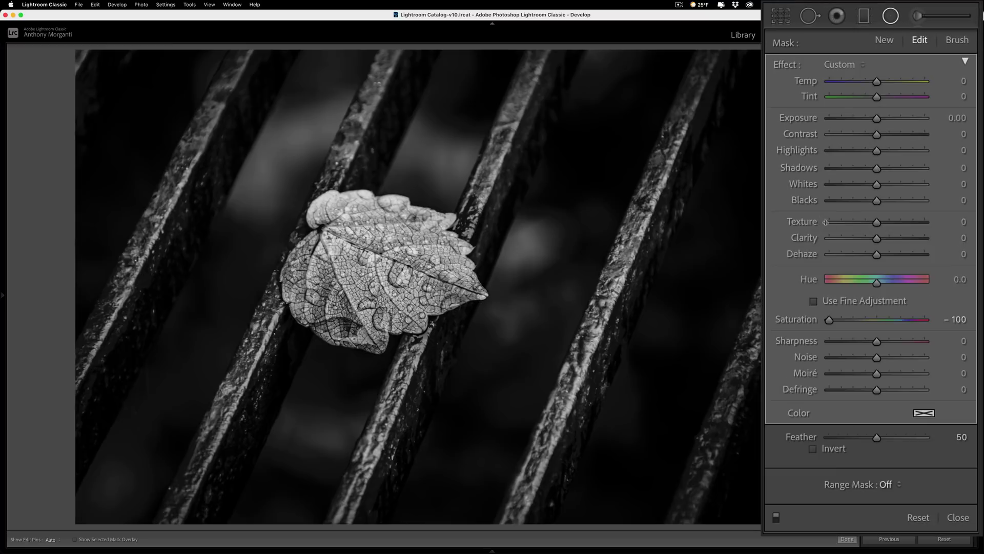
key(o)
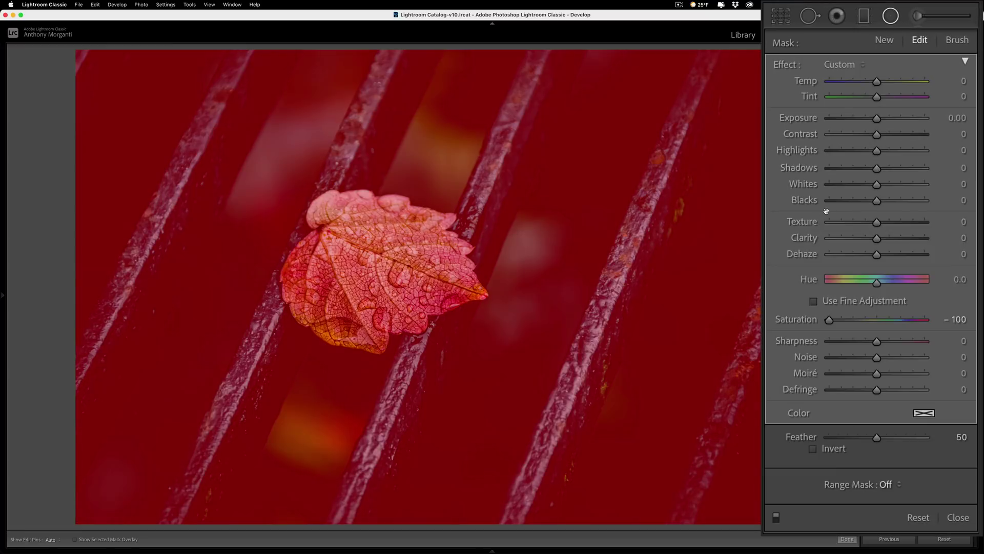
key(o)
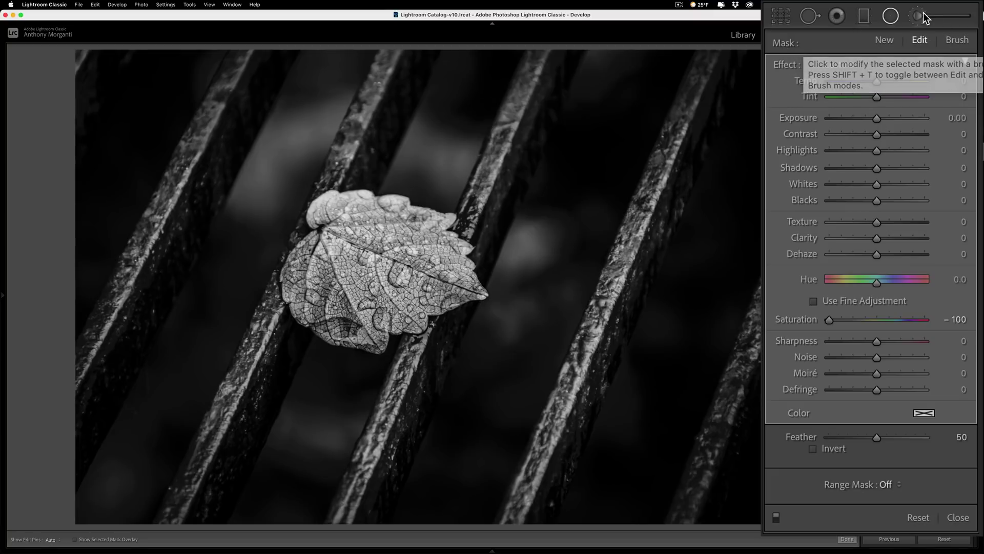
Switch the mask to an Erase brush with Feather 50 and Size about 7.6.
click(958, 41)
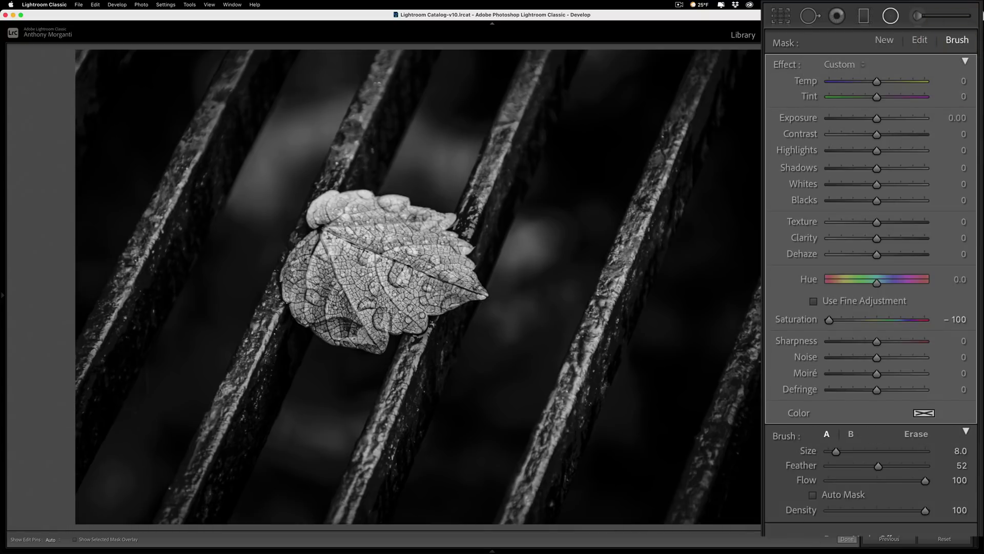
click(912, 434)
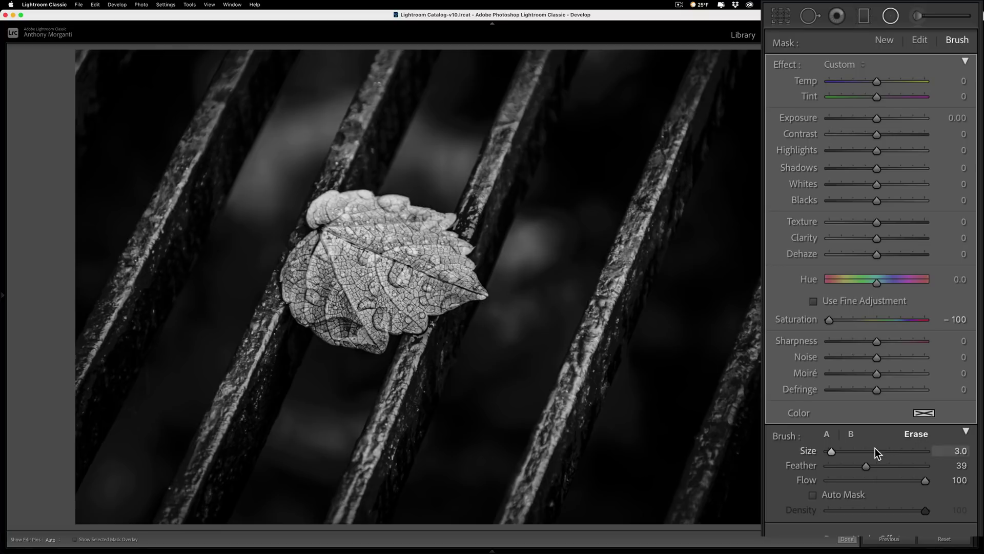
drag(867, 466, 876, 467)
drag(831, 451, 834, 451)
Set the erase brush to Size 6.6 and erase the mask over the leaf's centre, edges and right tip.
drag(836, 451, 835, 450)
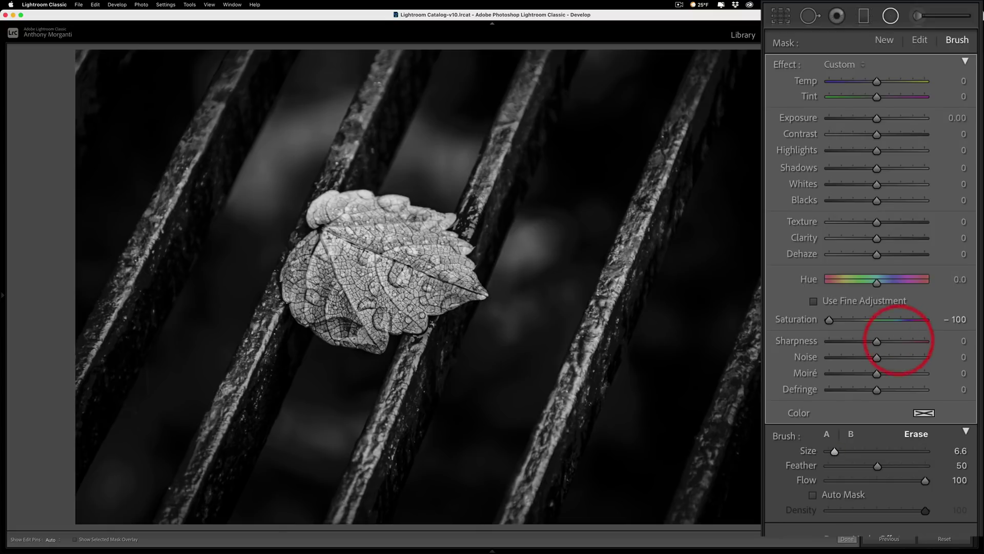
mouse_move(372, 262)
mouse_down()
mouse_move(396, 280)
mouse_move(361, 235)
mouse_move(342, 263)
mouse_move(325, 261)
mouse_up()
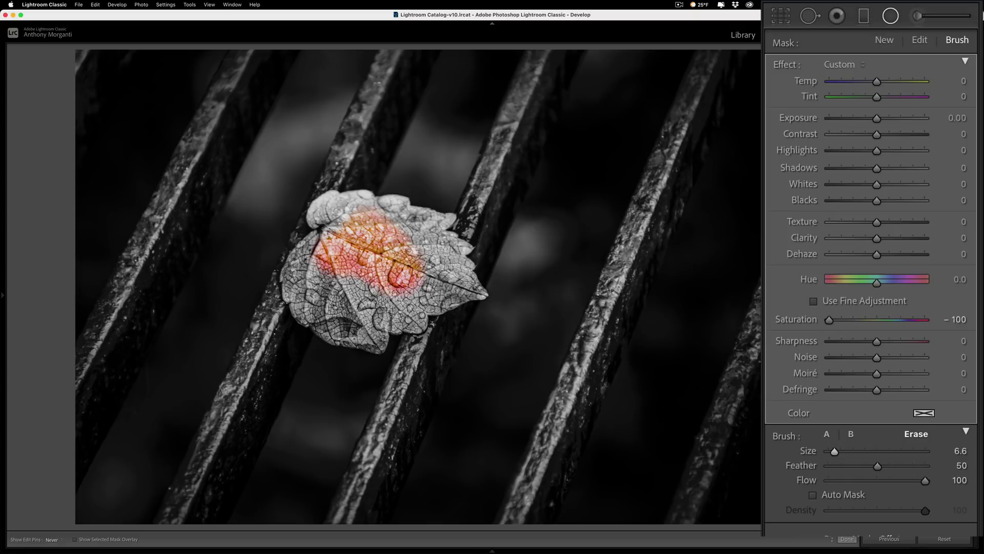
scroll(395, 259, up, 3)
mouse_move(410, 295)
mouse_down()
mouse_move(328, 282)
mouse_move(359, 307)
mouse_move(403, 312)
mouse_move(445, 287)
mouse_move(422, 232)
mouse_up()
scroll(404, 225, up, 1)
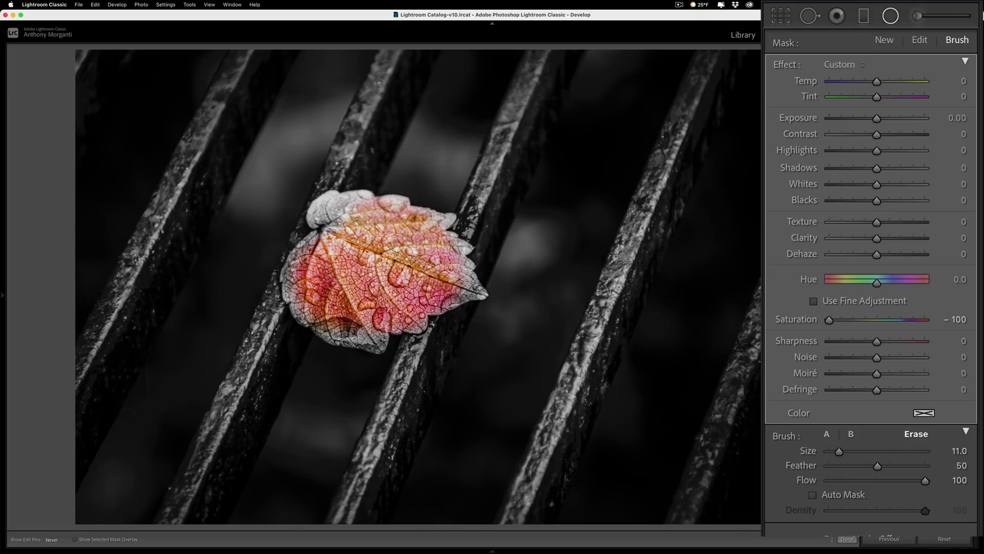
mouse_move(307, 228)
mouse_down()
mouse_move(308, 210)
mouse_move(341, 226)
mouse_up()
mouse_move(325, 333)
mouse_down()
mouse_move(344, 331)
mouse_move(353, 316)
mouse_up()
click(451, 298)
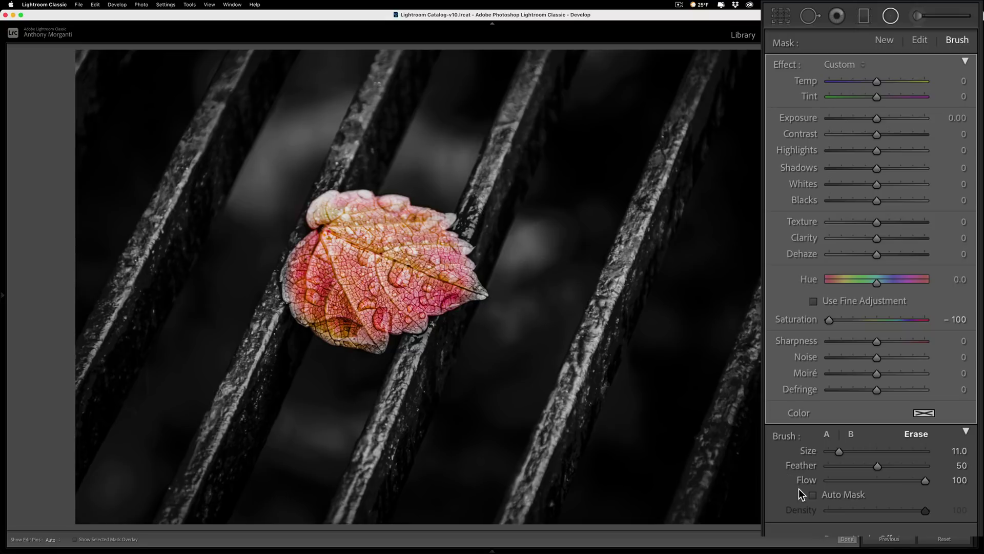
Turn on Auto Mask and erase along the leaf's right tip and lower edge with a smaller brush.
click(813, 494)
key(bracketleft)
scroll(433, 219, down, 3)
key(h)
click(472, 250)
mouse_move(480, 270)
mouse_down()
mouse_move(484, 296)
mouse_move(379, 350)
mouse_move(343, 353)
mouse_move(299, 325)
mouse_move(280, 264)
mouse_move(303, 232)
mouse_move(324, 234)
mouse_move(317, 199)
mouse_move(345, 187)
mouse_move(452, 214)
mouse_move(476, 244)
mouse_move(471, 259)
mouse_up()
key(h)
key(h)
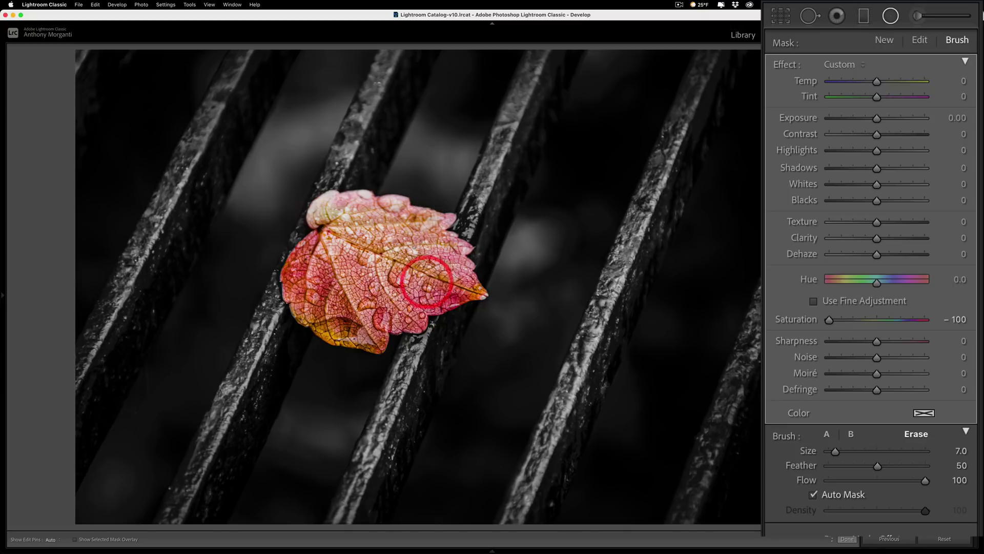
Paint the green spot above the leaf back to grey, then return to Erase at Size 3.0.
click(383, 229)
key(h)
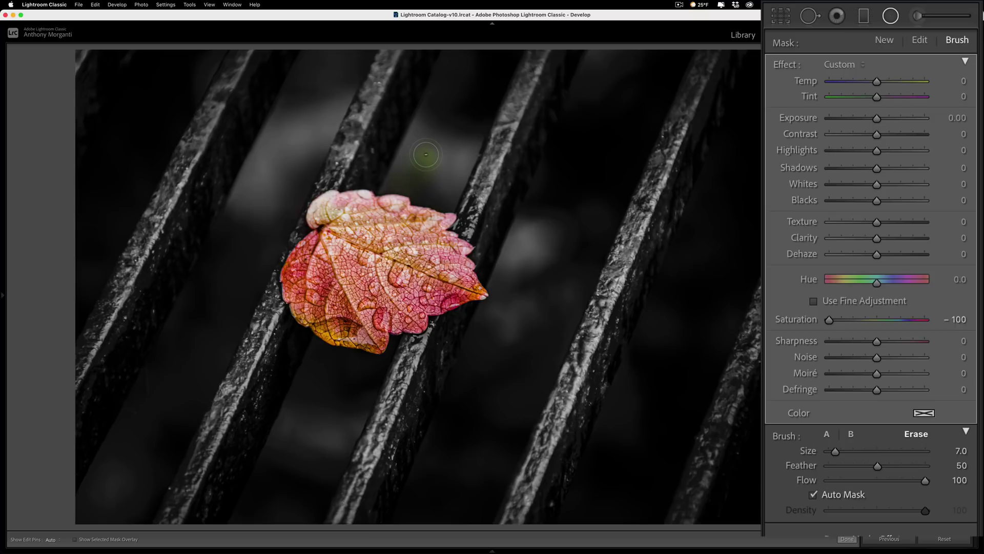
click(827, 434)
key(h)
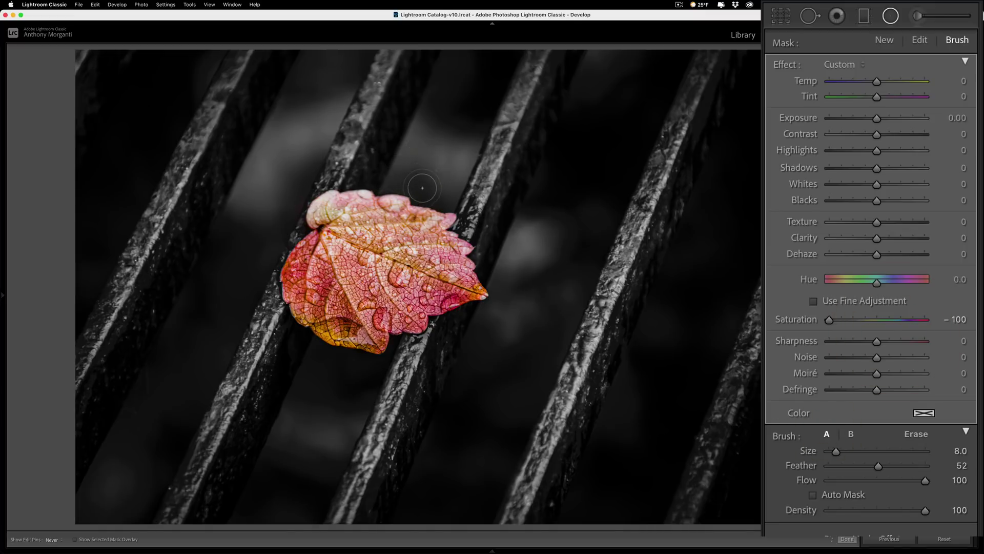
click(909, 433)
key(h)
key(bracketleft)
key(bracketleft)
key(bracketleft)
key(bracketleft)
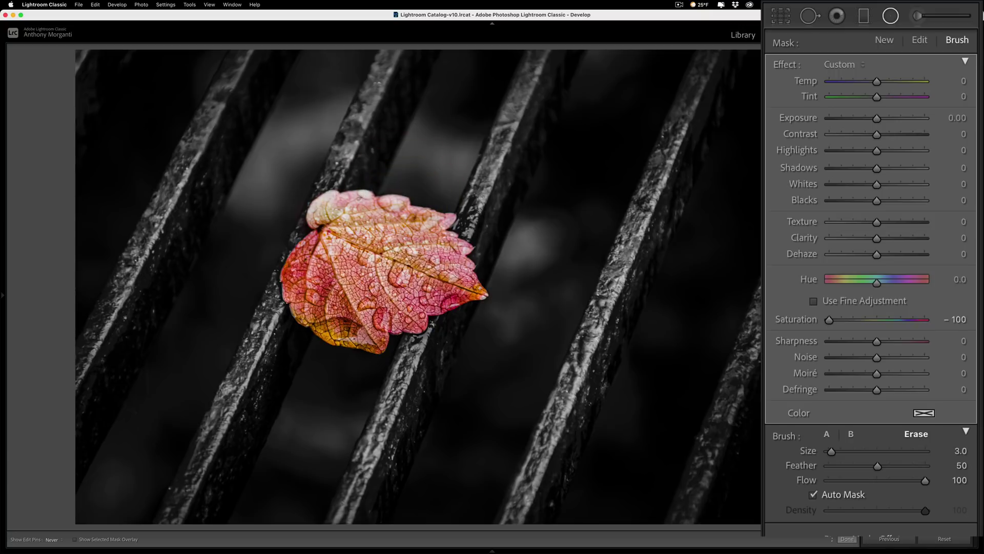
Erase the last grey spot at the leaf's tip with the small brush.
key(h)
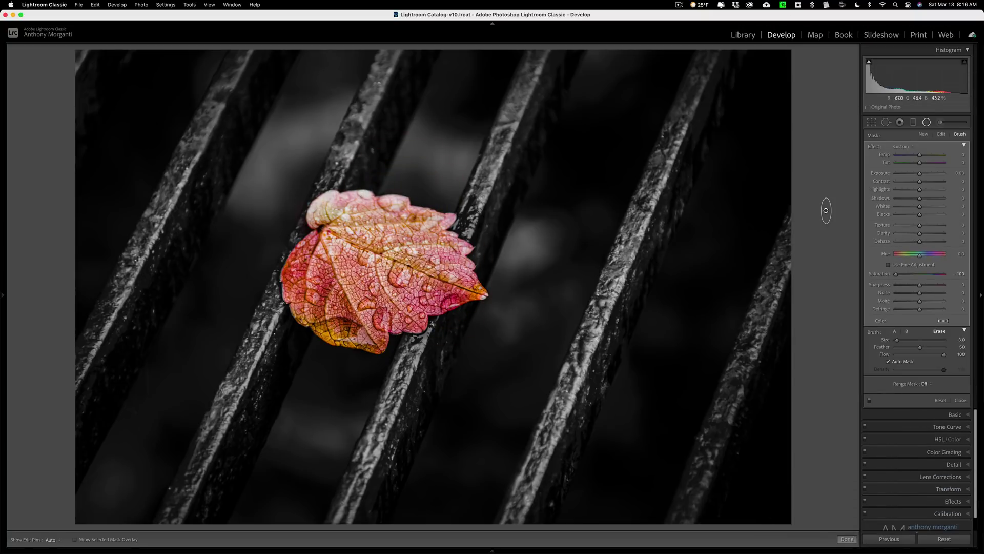
key(h)
key(h)
click(476, 295)
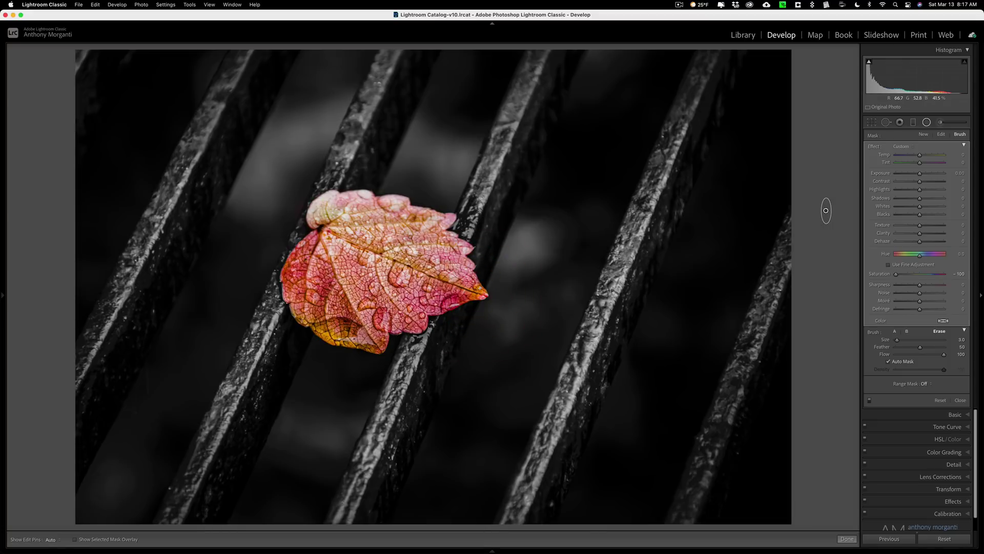